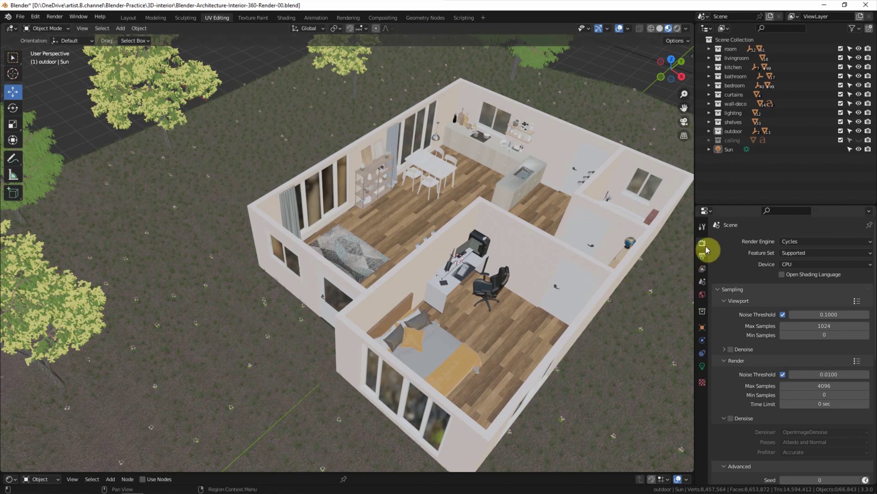
Keep Cycles as the render engine and set output resolution to 2000 × 1000 px
click(794, 242)
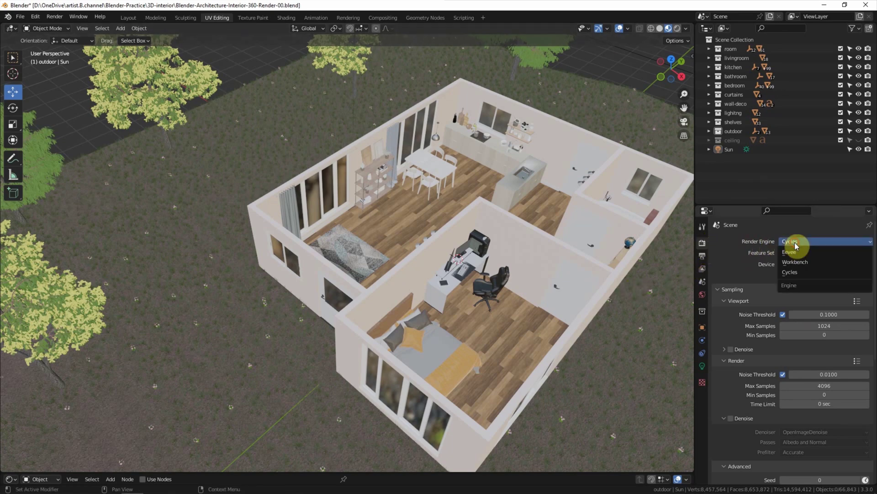
click(810, 272)
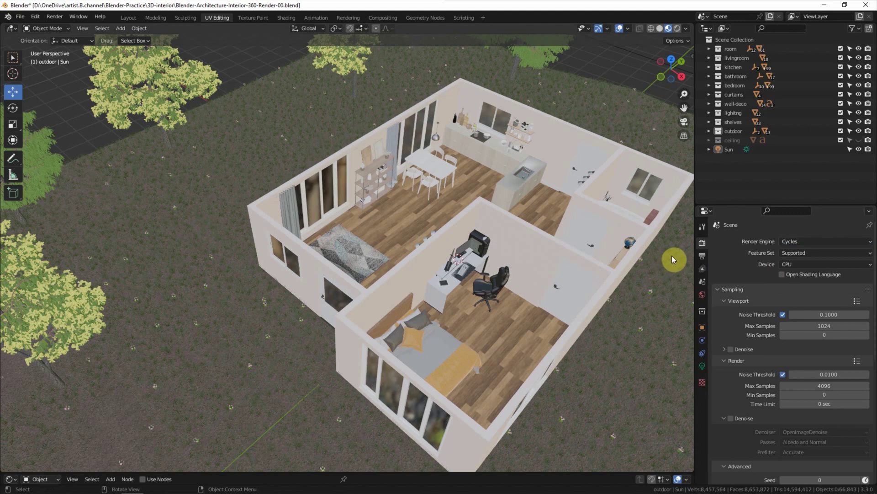
click(702, 257)
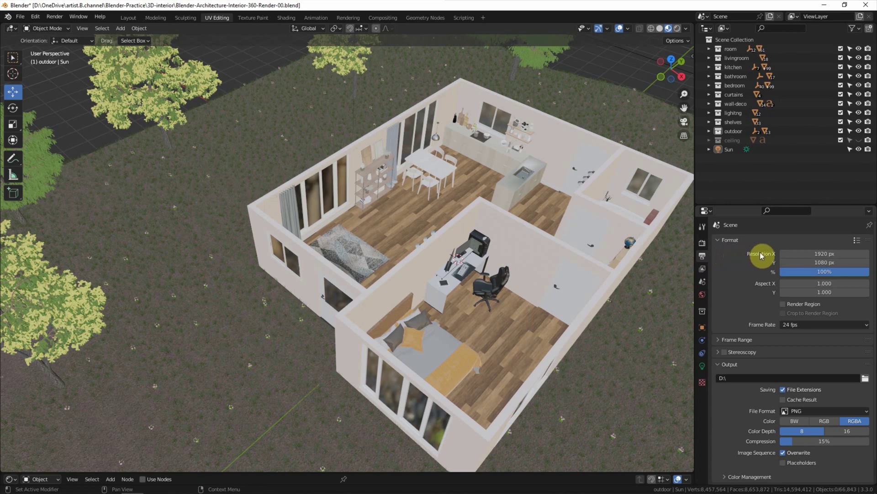
click(801, 253)
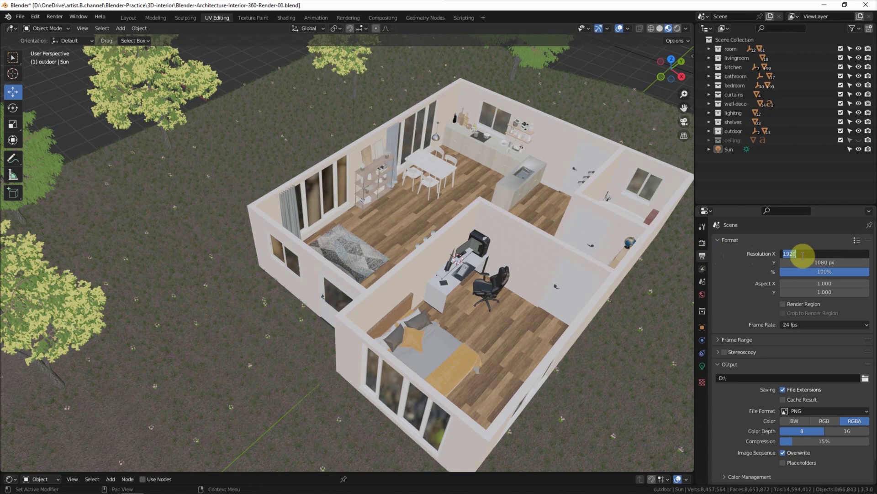
text(2000)
key(Tab)
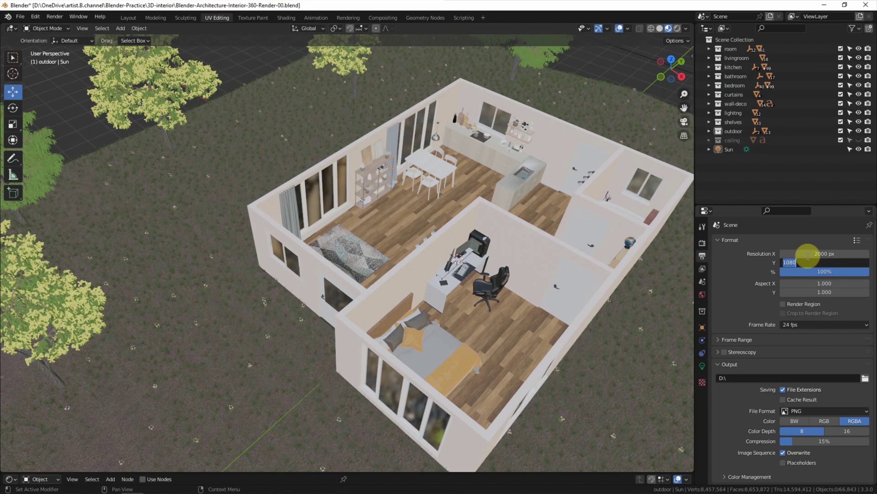
text(0000)
key(Return)
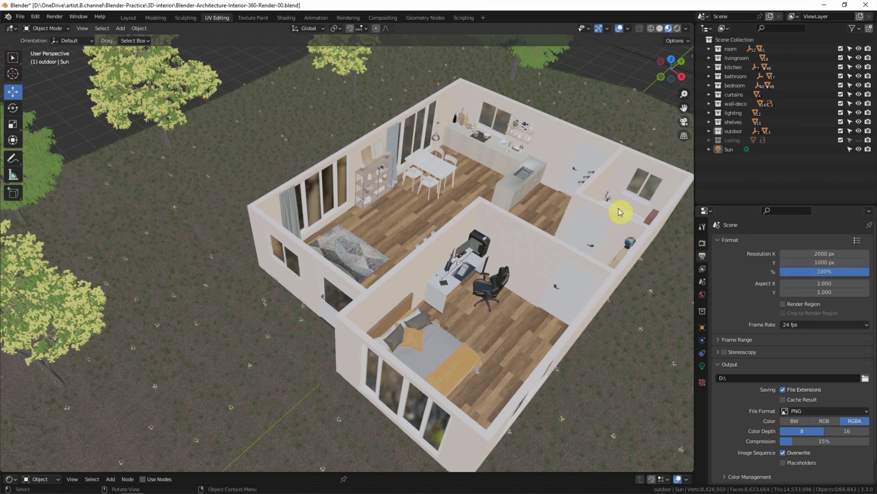
Add a Camera to the Scene Collection and make the bottom timeline area taller
click(724, 42)
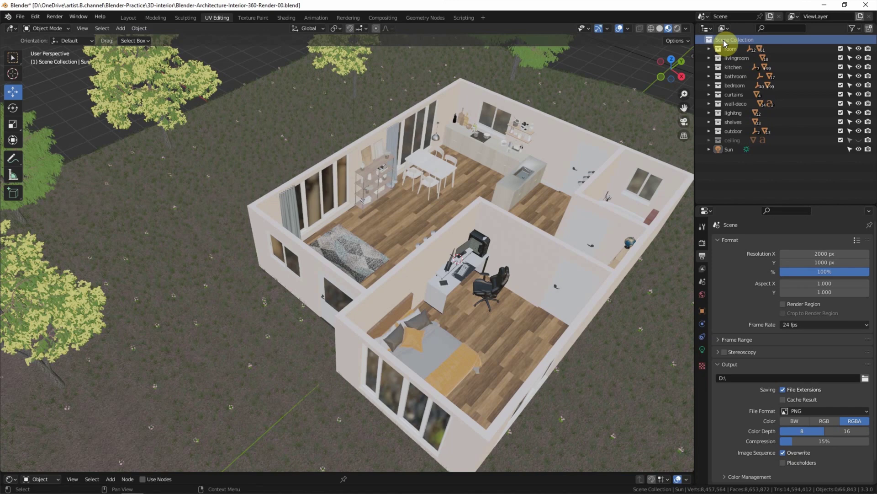
click(118, 28)
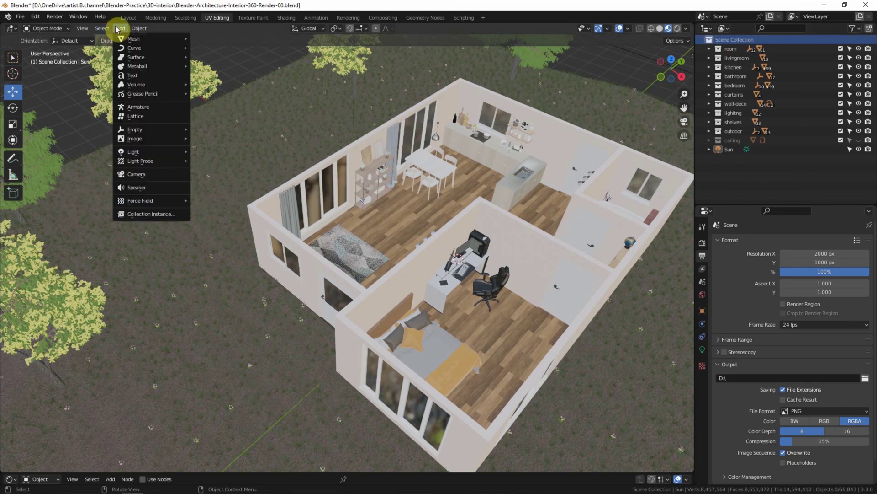
click(147, 172)
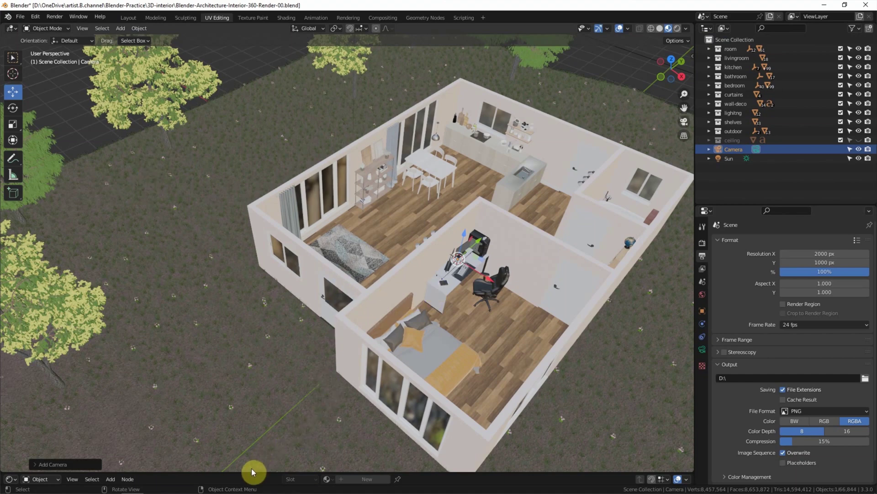
drag(251, 470, 245, 387)
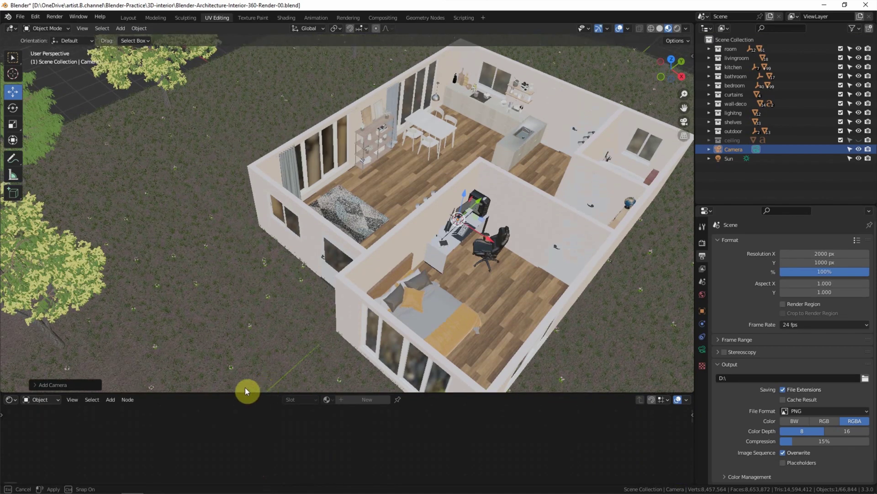
Make the bottom area a 3D Viewport in Left Orthographic view, then orbit the main view
click(11, 396)
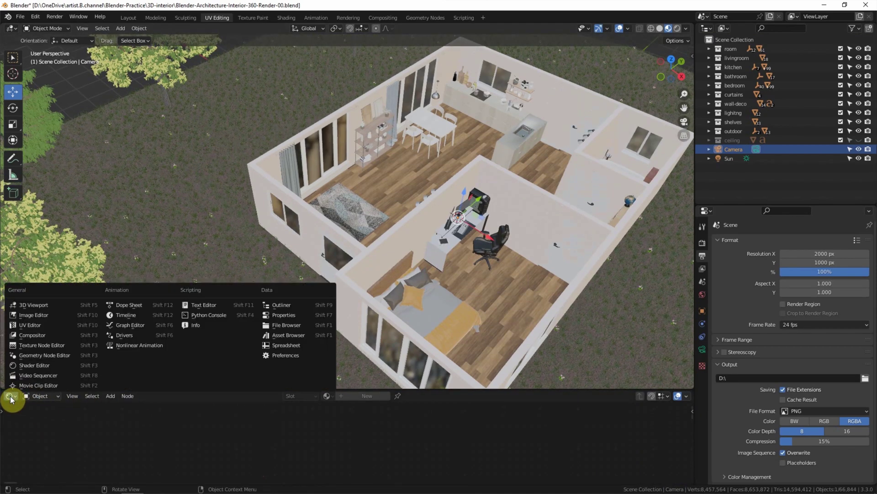
click(32, 305)
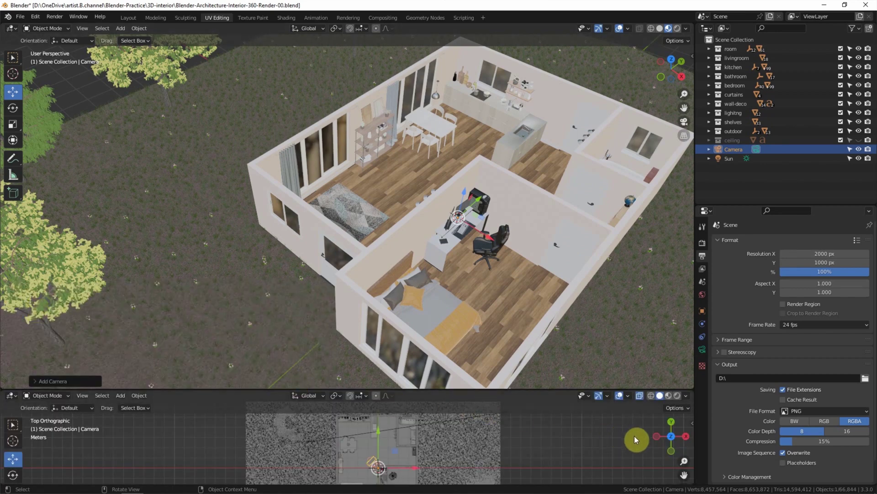
click(656, 437)
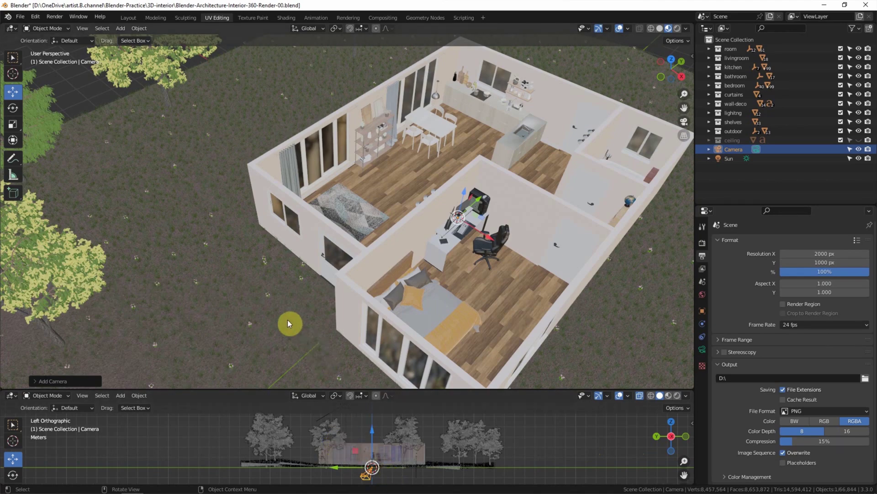
middle_drag(287, 319, 401, 293)
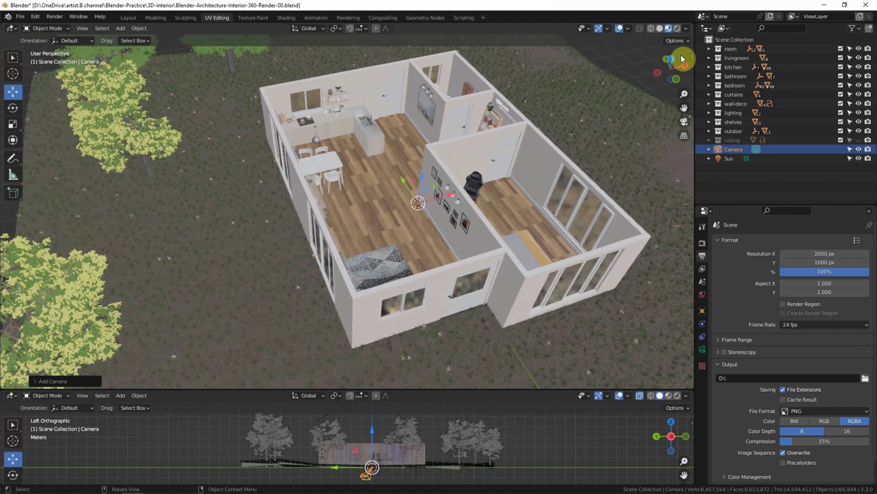
In the Transform panel, set the camera rotation to X 90°, Y 0°, Z 0°
drag(692, 54, 672, 55)
drag(627, 96, 661, 100)
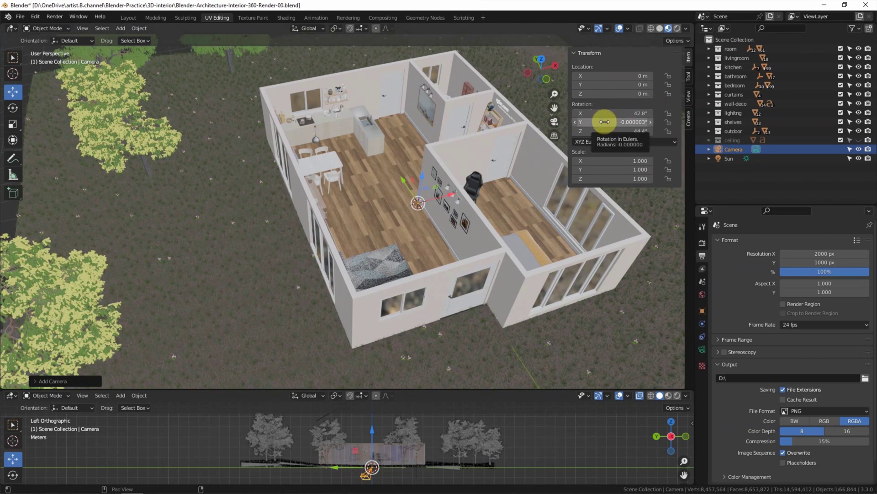
mouse_move(605, 121)
mouse_down()
mouse_move(605, 131)
mouse_move(605, 122)
mouse_up()
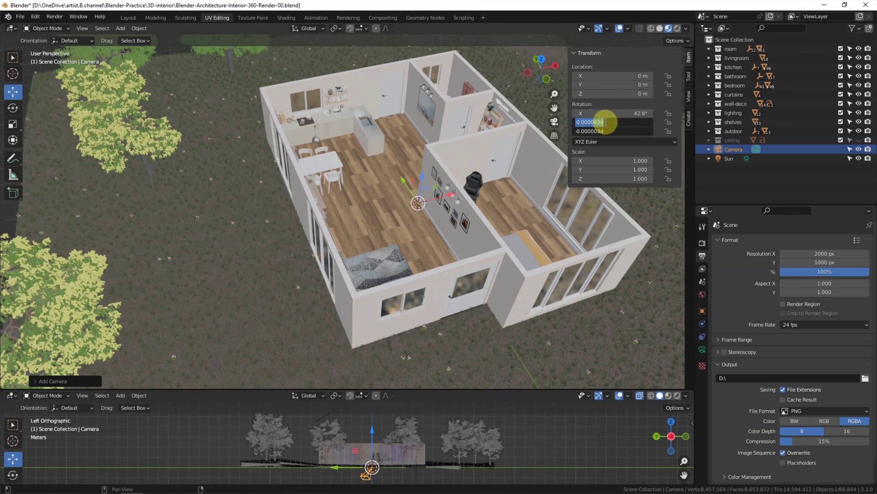
text(0)
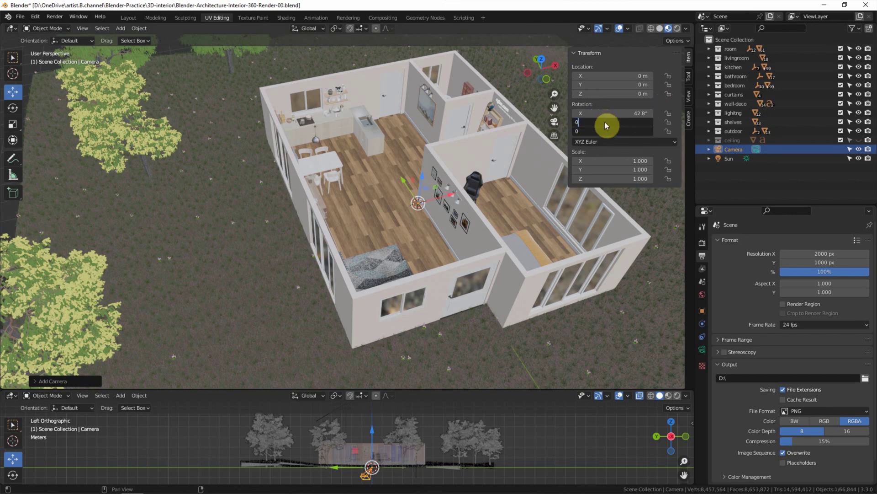
key(Return)
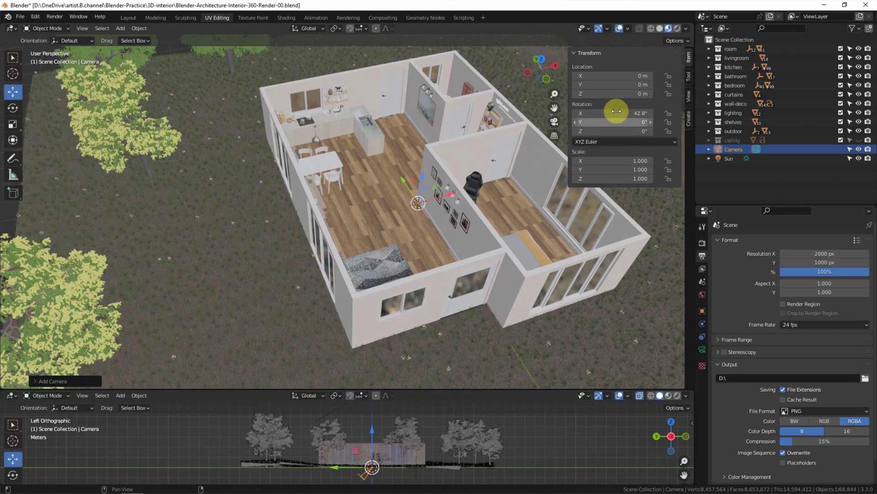
click(617, 112)
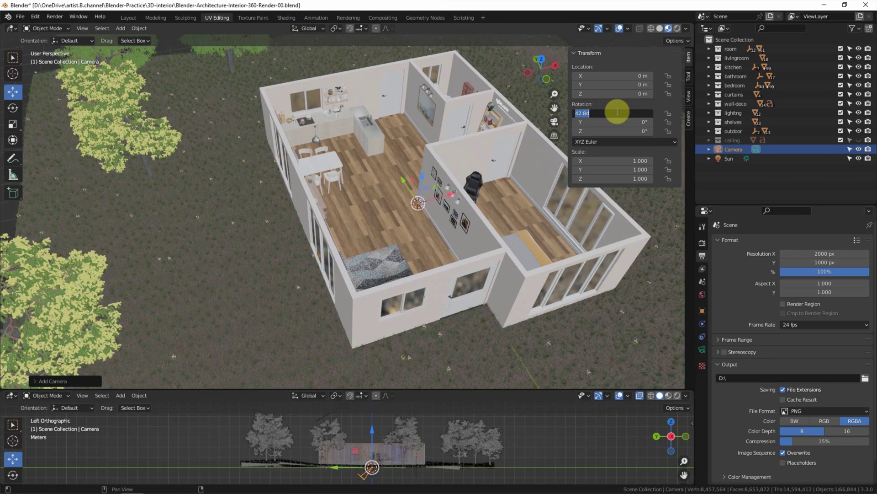
text(90)
key(Return)
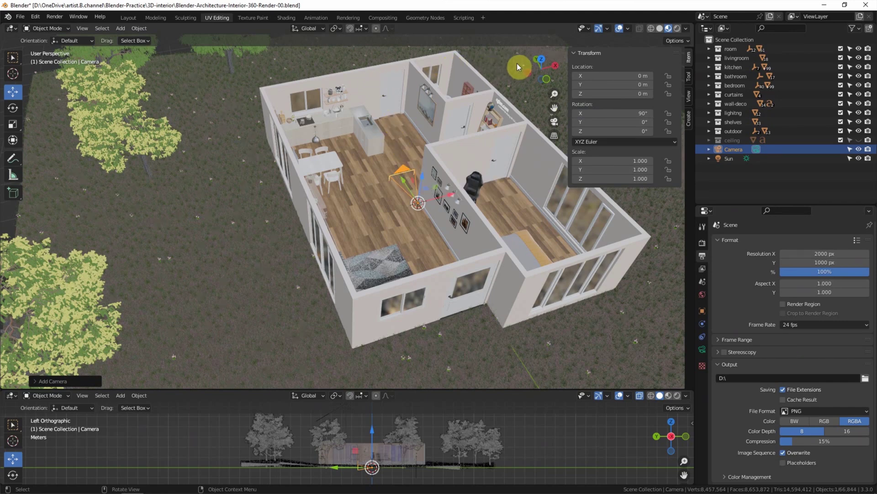
Set the camera's Z location to 1.3 m
click(627, 94)
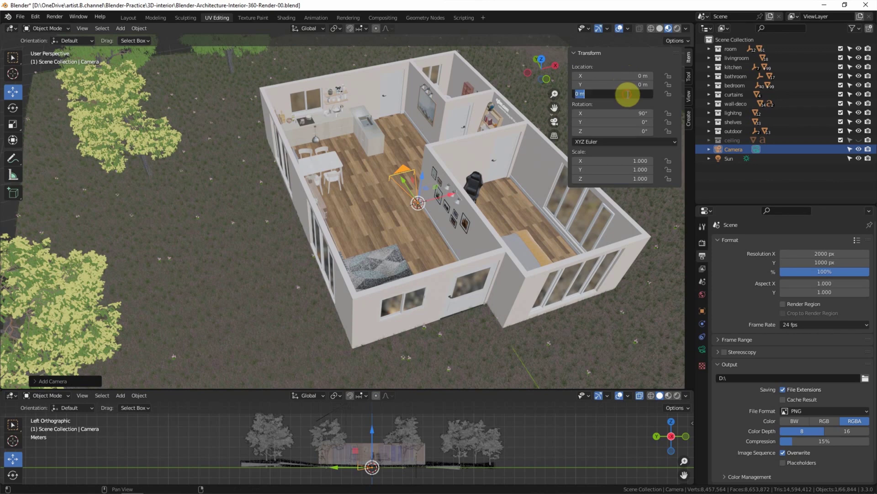
text(1.3)
key(Return)
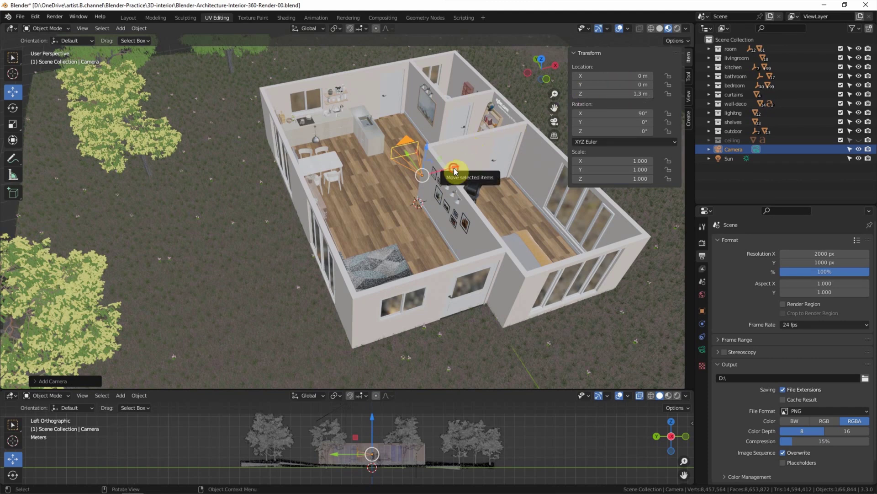
Position the camera at X -1.3 m and Y 0.6 m
drag(455, 170, 441, 176)
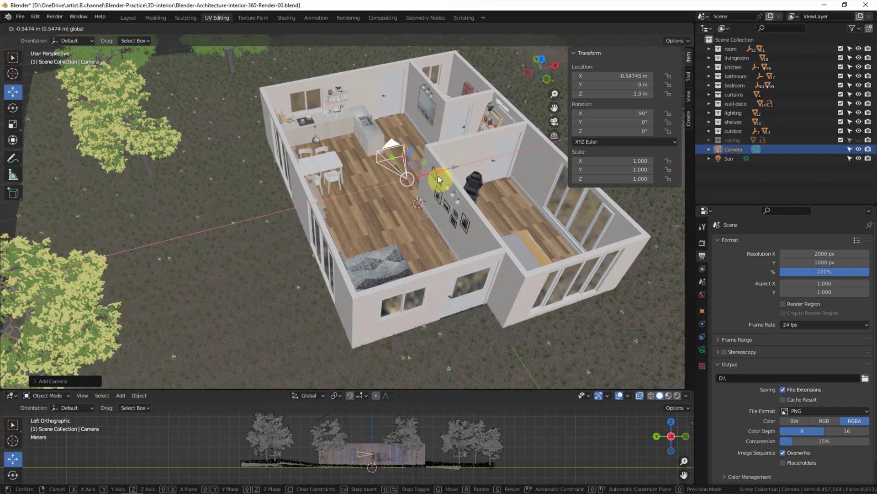
click(627, 75)
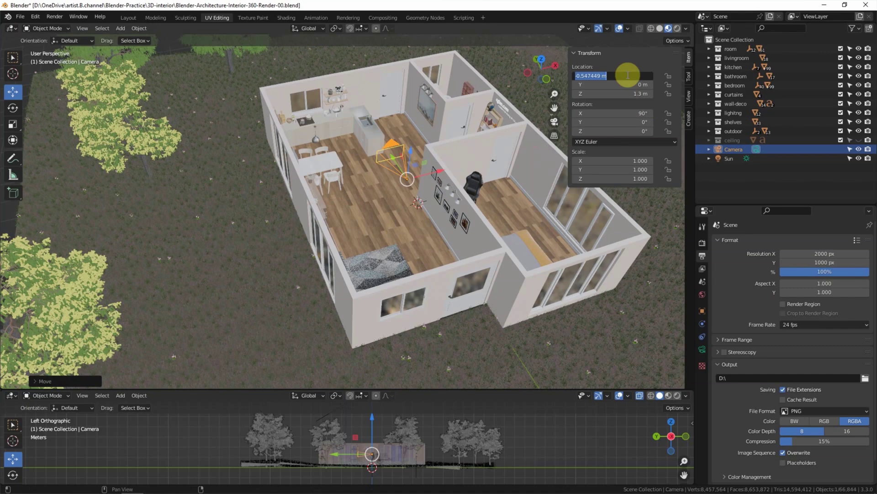
text(1.3)
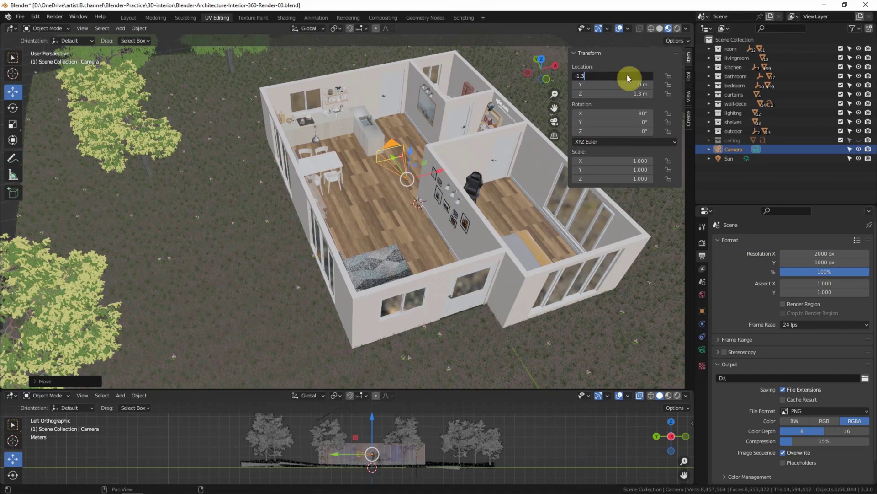
key(Return)
click(628, 76)
text(-1.3)
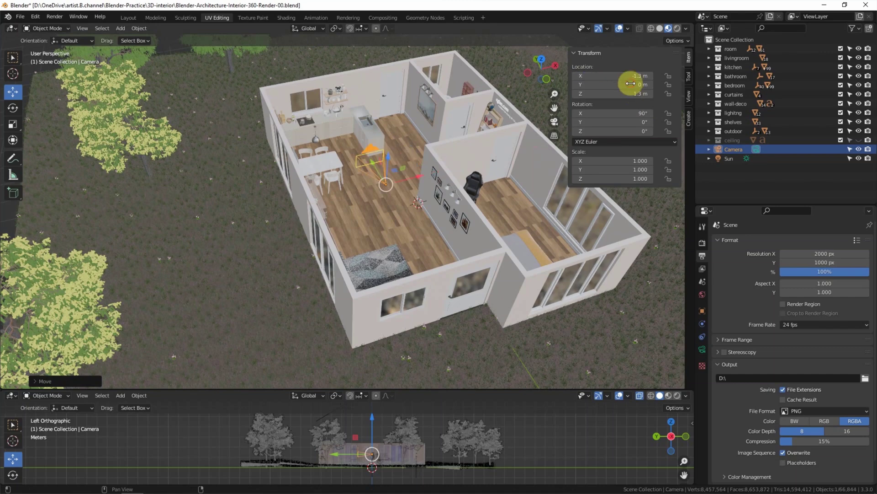
key(Return)
click(632, 84)
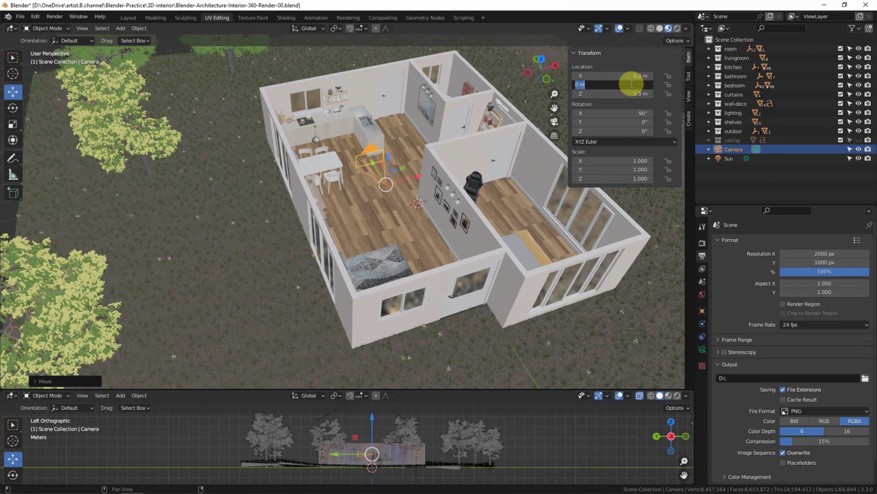
text(0.6)
key(Return)
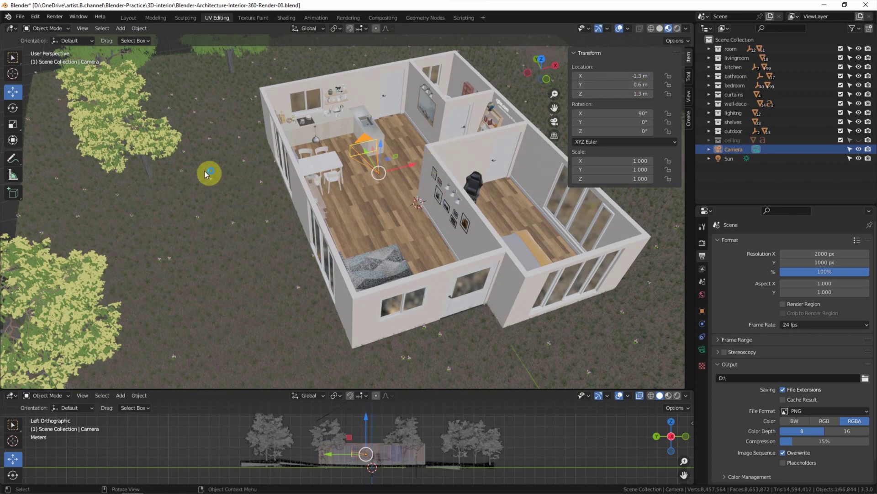
Set the new camera as active camera, hide the sidebar, and enlarge the lower side view
click(82, 29)
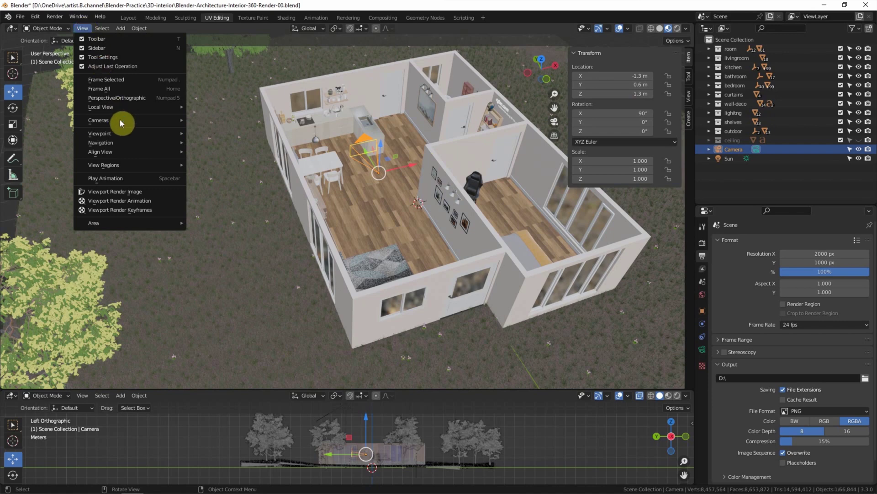
mouse_move(163, 120)
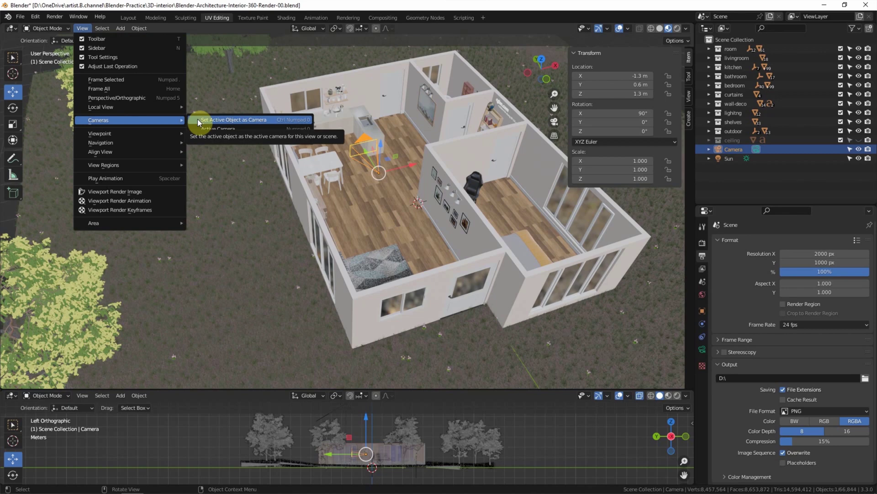
click(198, 120)
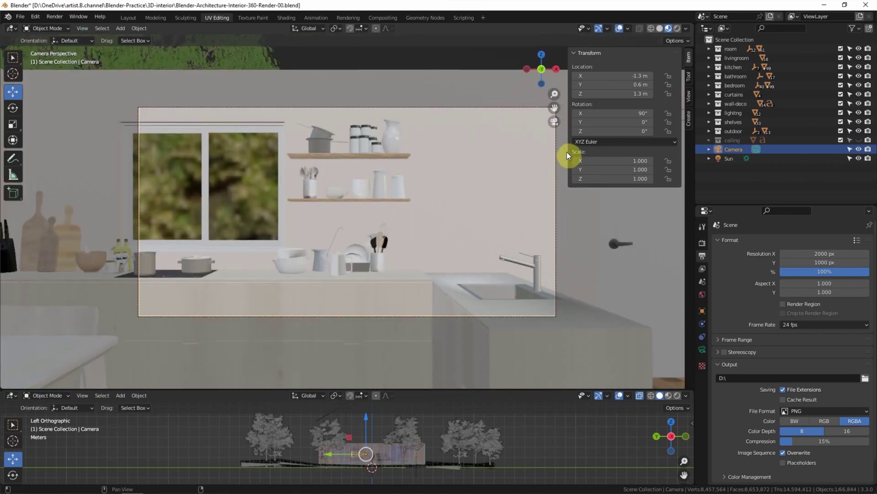
drag(568, 151, 693, 158)
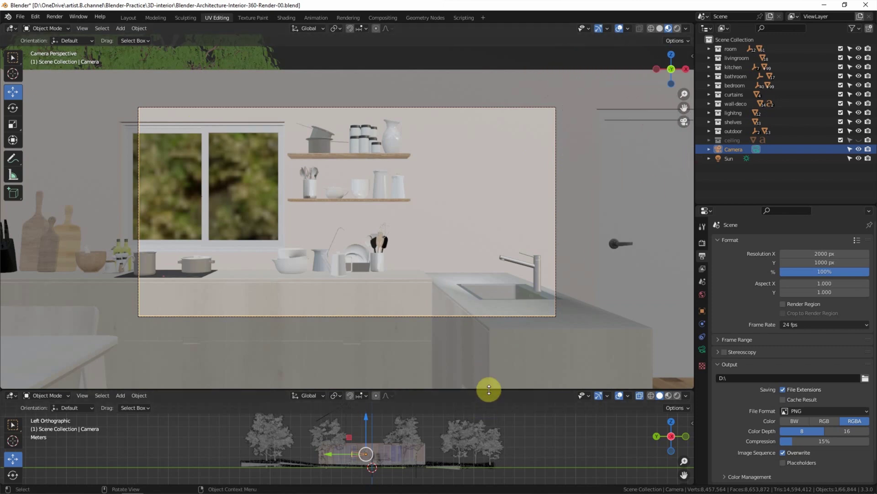
drag(487, 389, 470, 304)
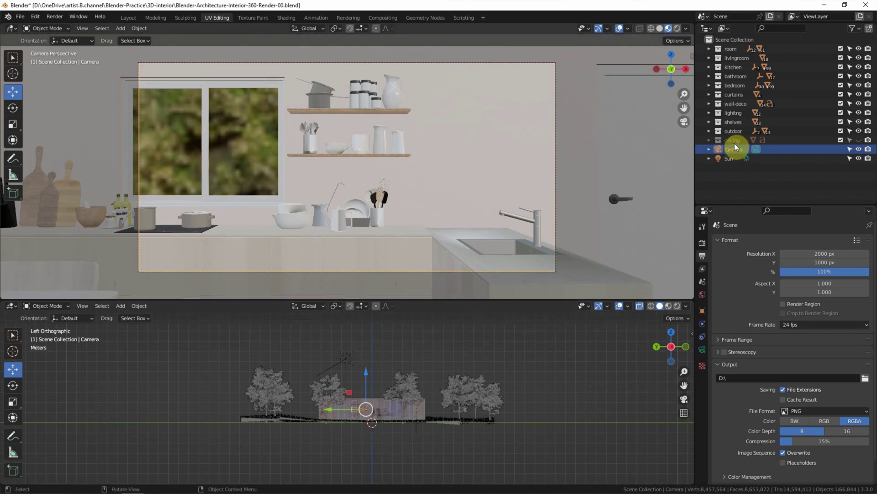
Unhide the ceiling collection and switch viewport shading to Rendered
click(859, 140)
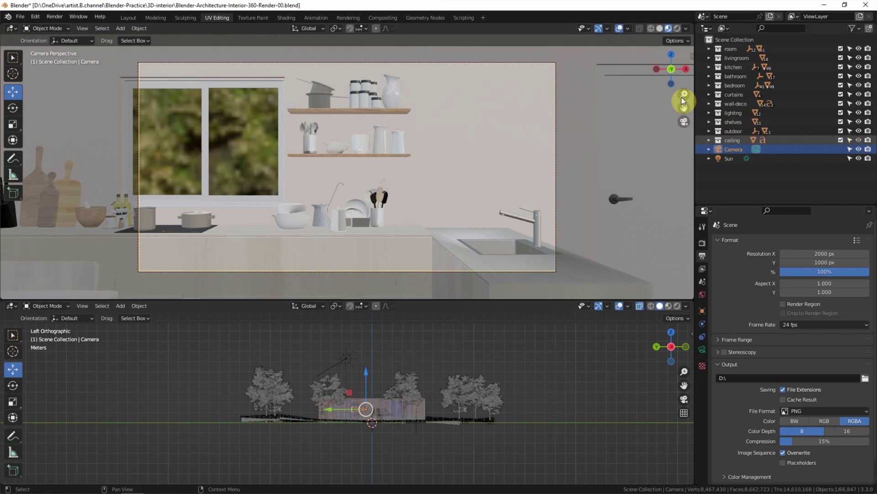
click(676, 28)
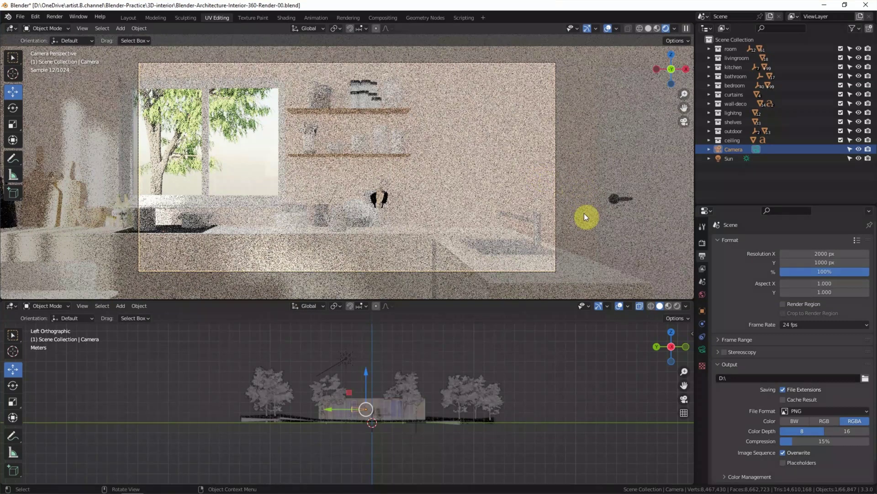
Set the camera's Lens Type to Panoramic in Object Data properties
click(702, 350)
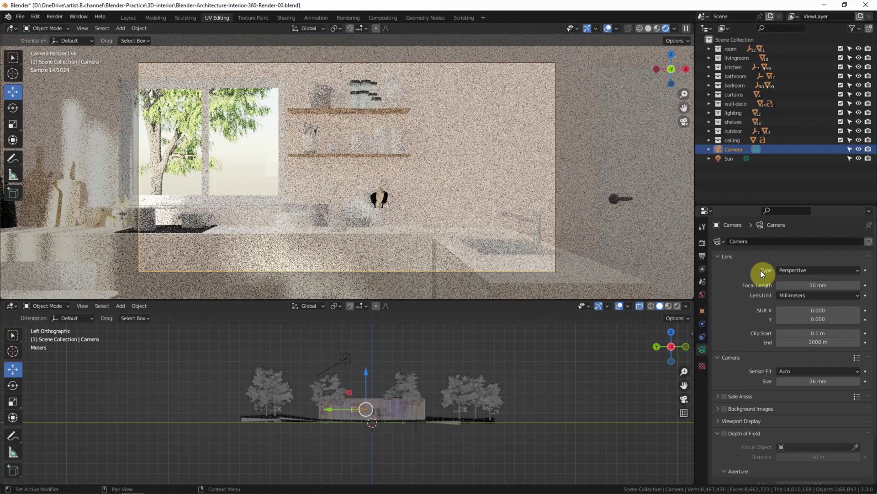
click(813, 270)
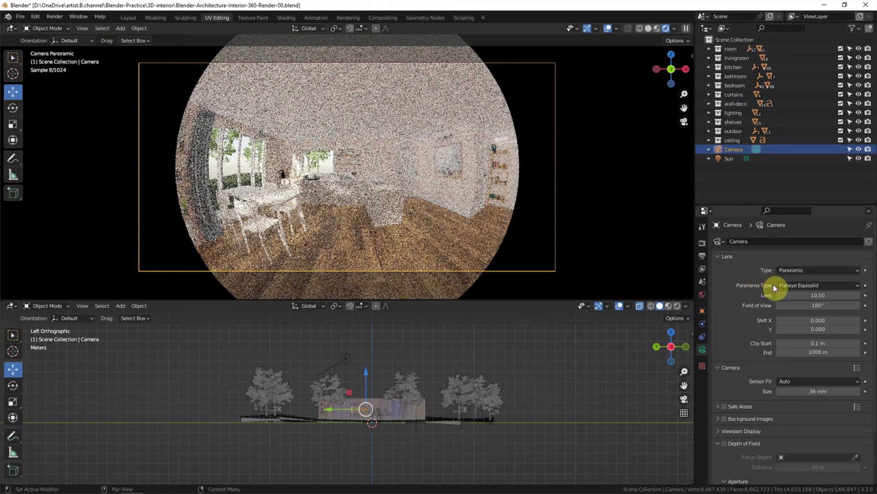
Set the camera's Panorama Type to Equirectangular
click(788, 285)
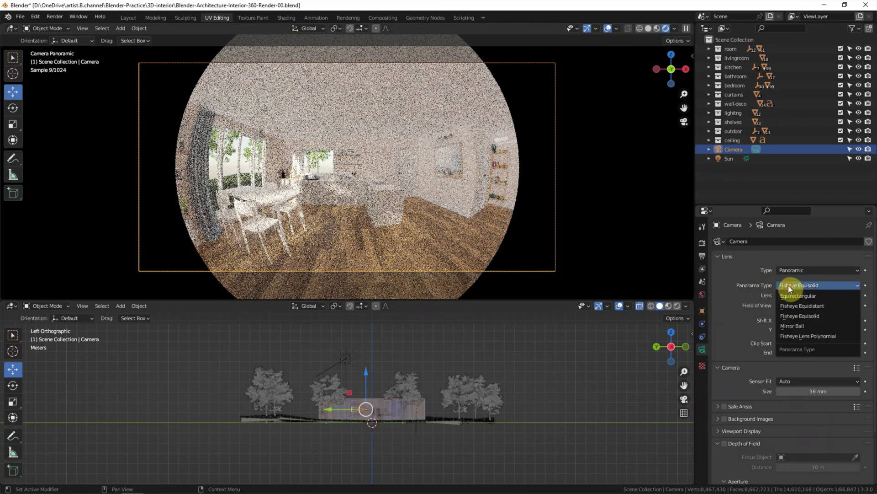
click(818, 295)
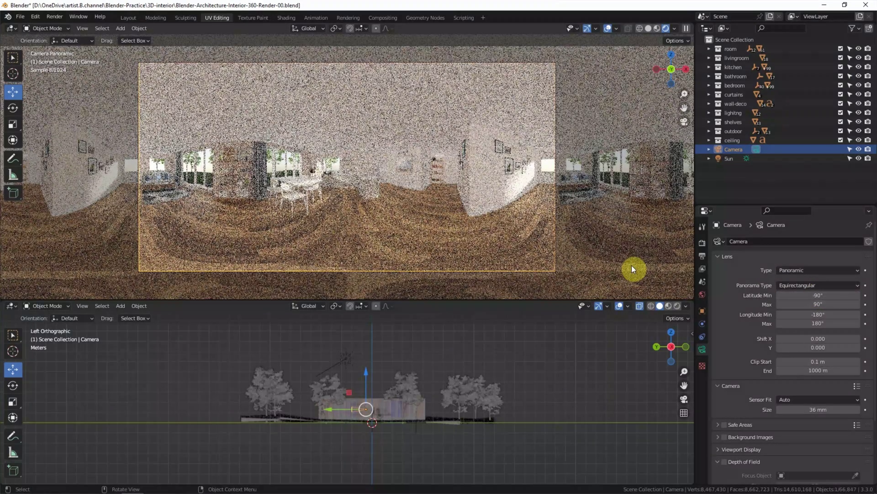